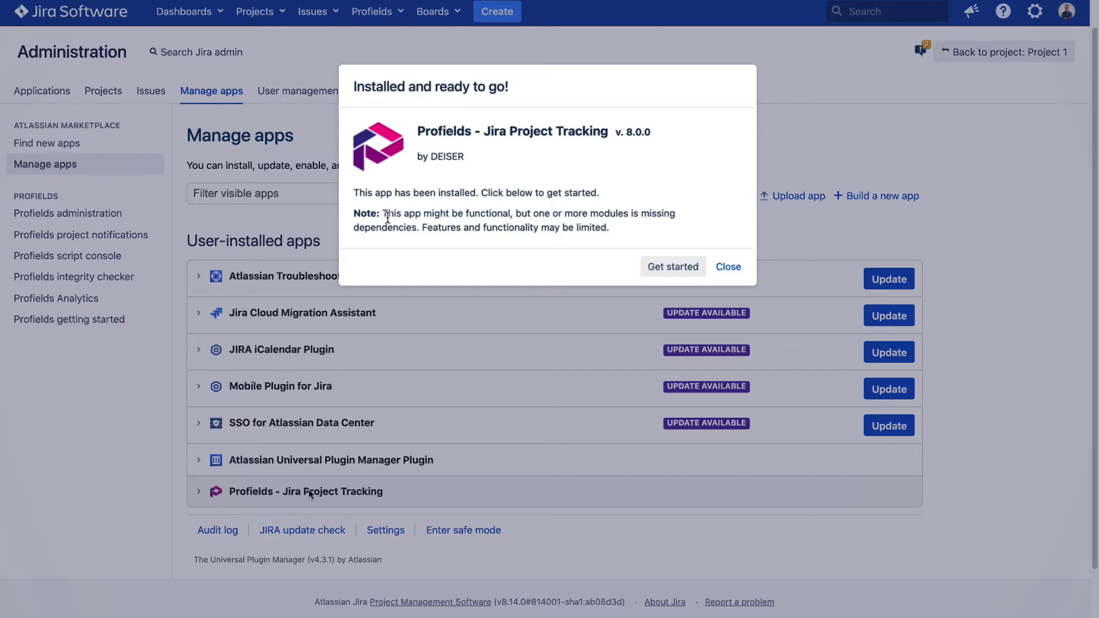
- Dismiss the 'Installed and ready to go!' Profields confirmation to return to Manage apps
key("Escape")
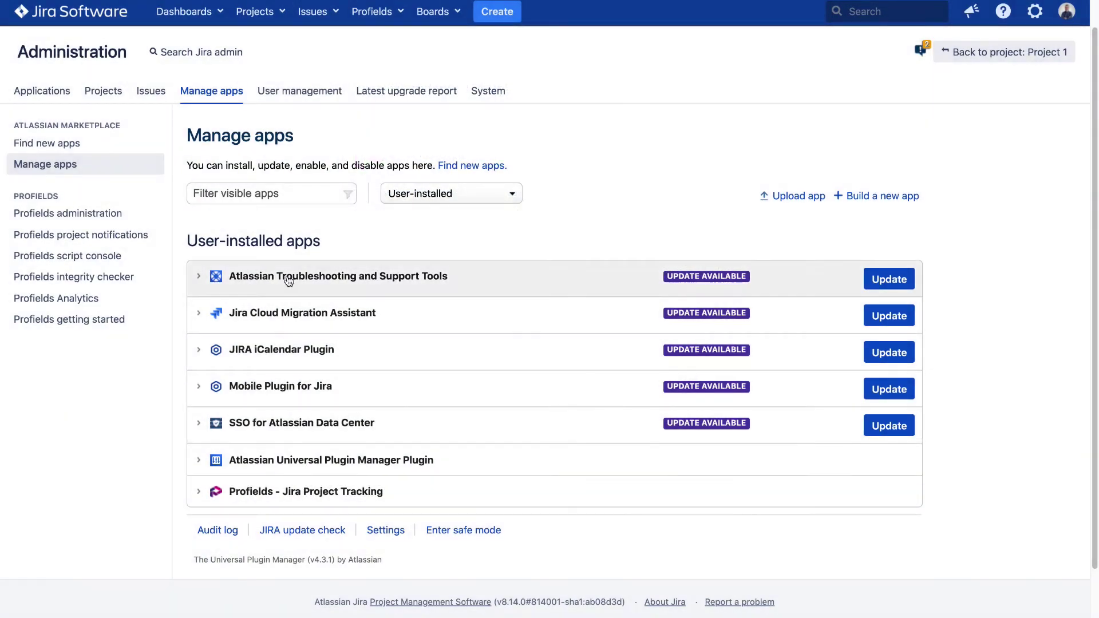
- Go to Project 1 from the Projects menu and open its Project Fields sheet
left_click(278, 21)
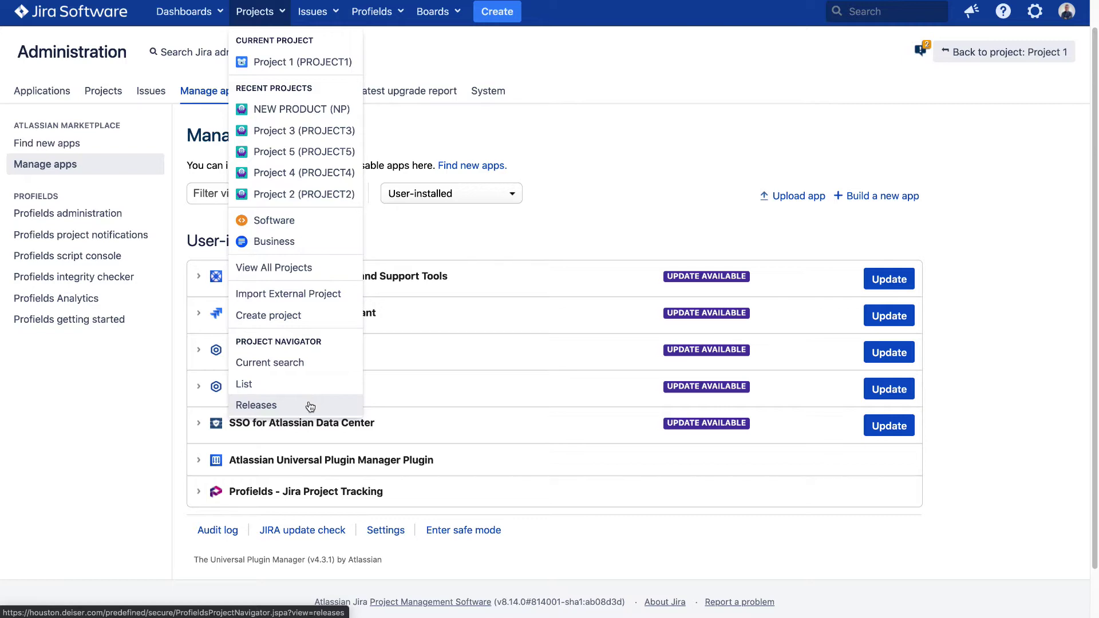
left_click(282, 64)
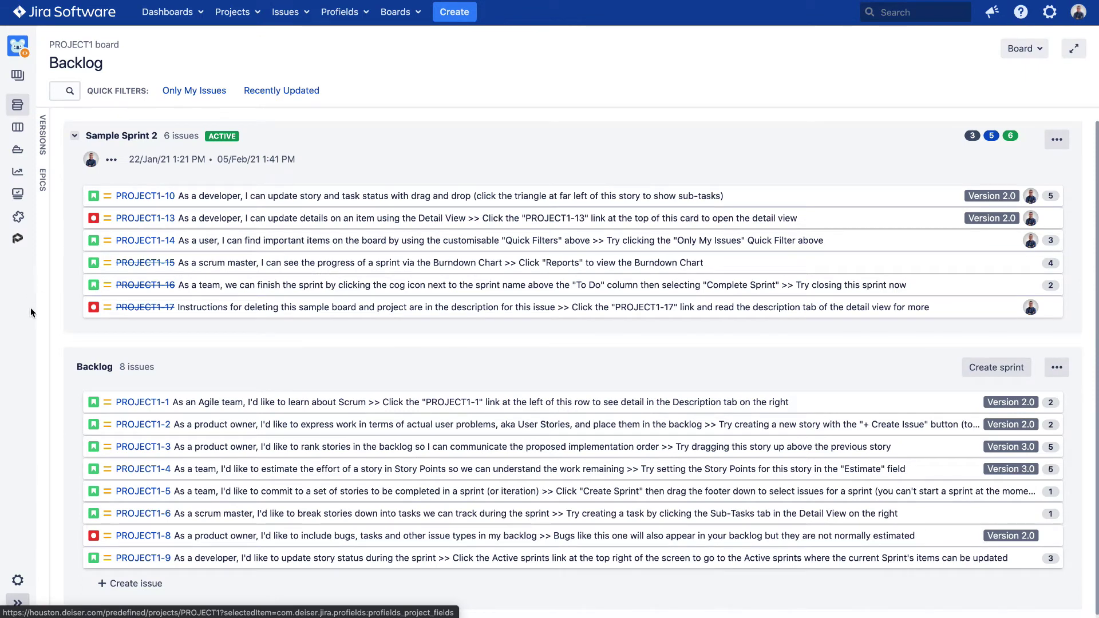
left_click(18, 603)
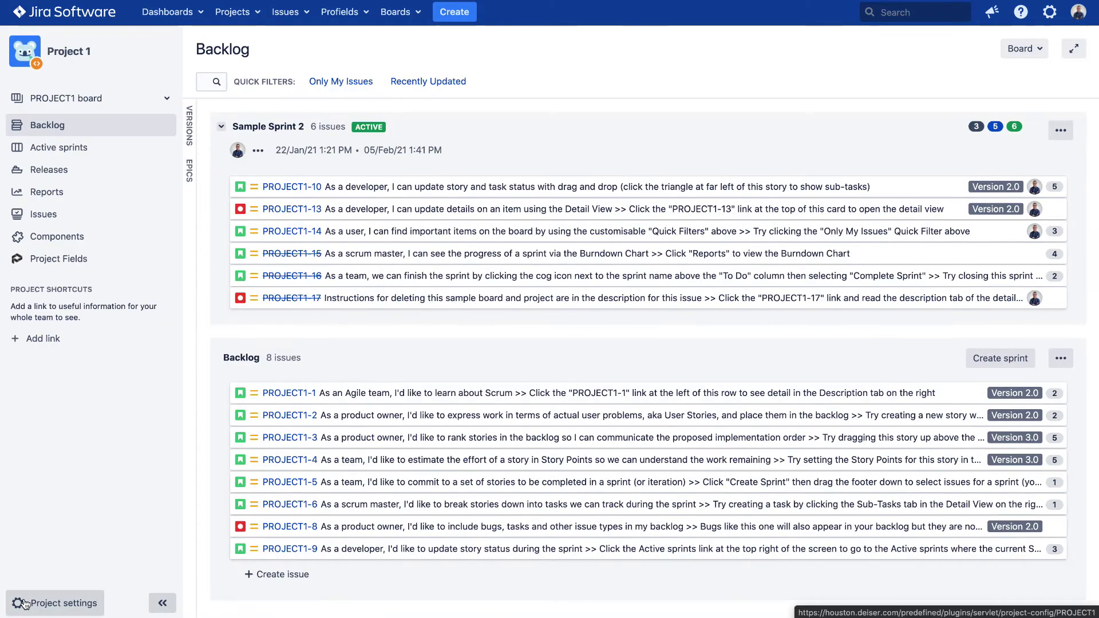
left_click(75, 258)
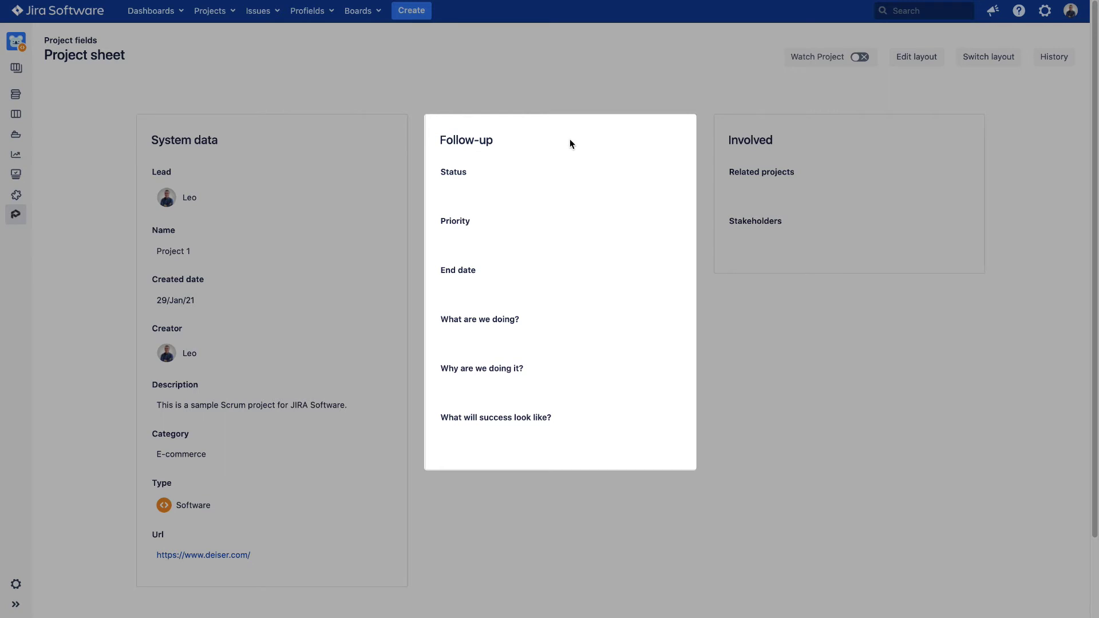
- Set the Follow-up Status to ON TRACK and Priority to High
left_click(633, 189)
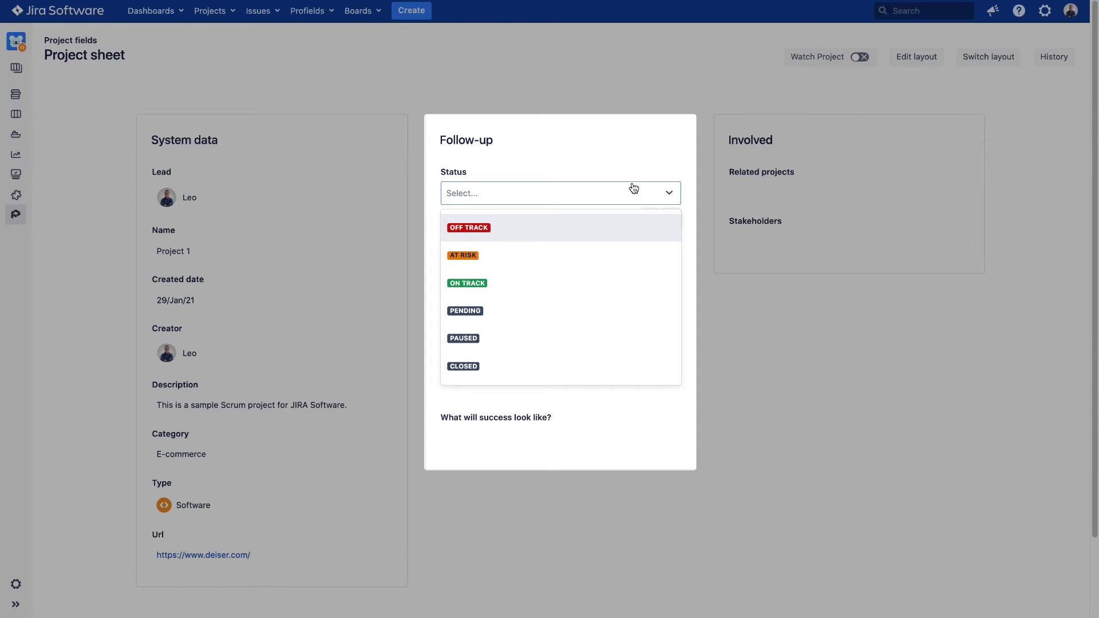
left_click(502, 279)
left_click(651, 218)
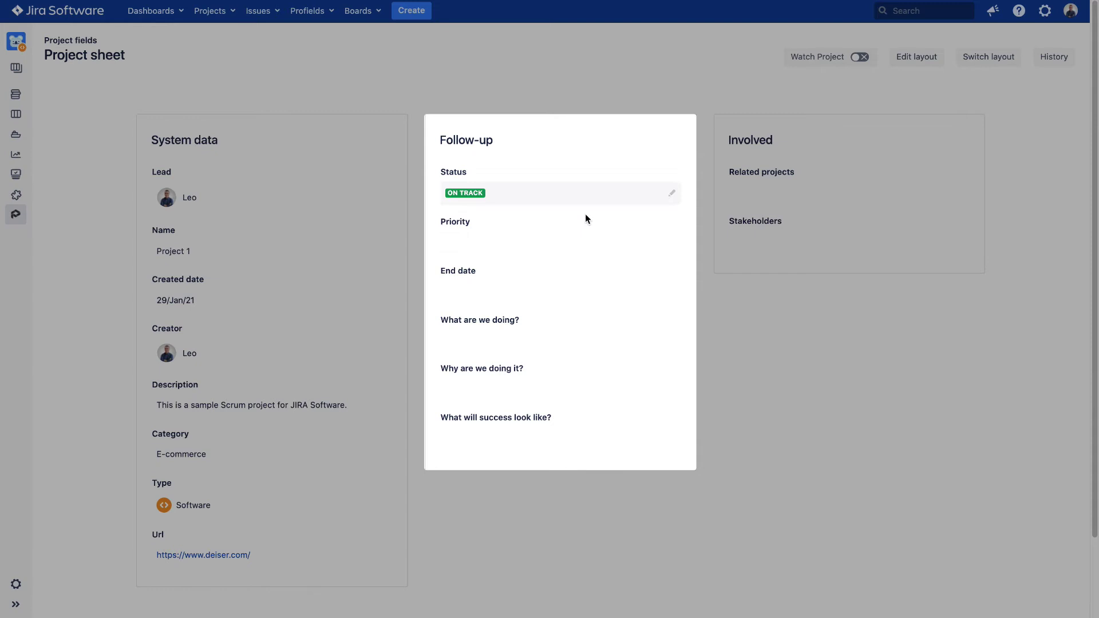
left_click(658, 245)
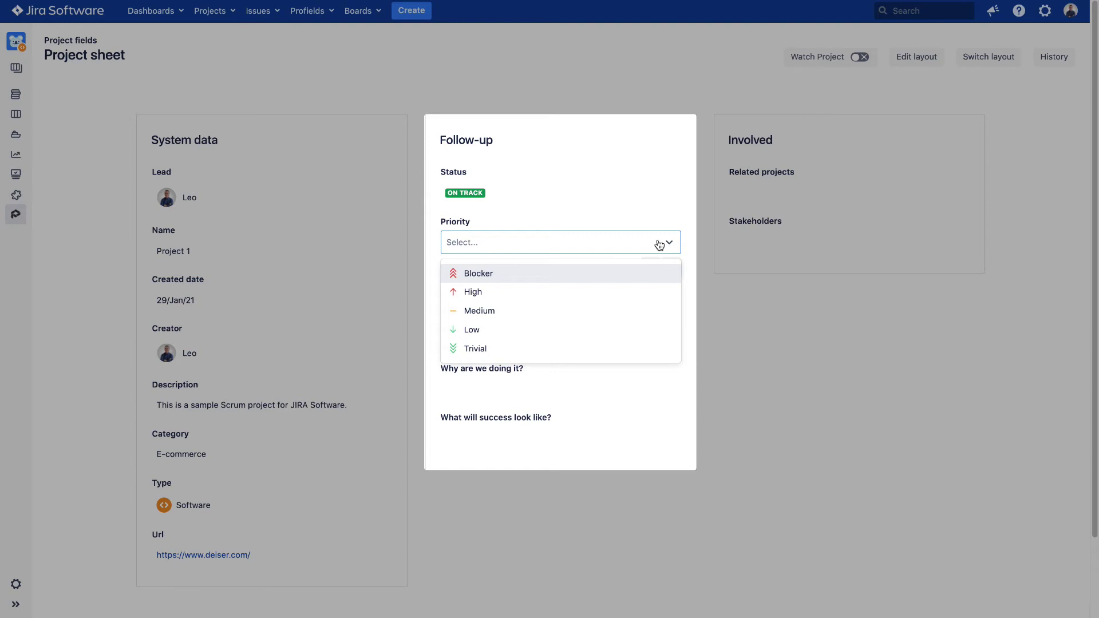
left_click(651, 291)
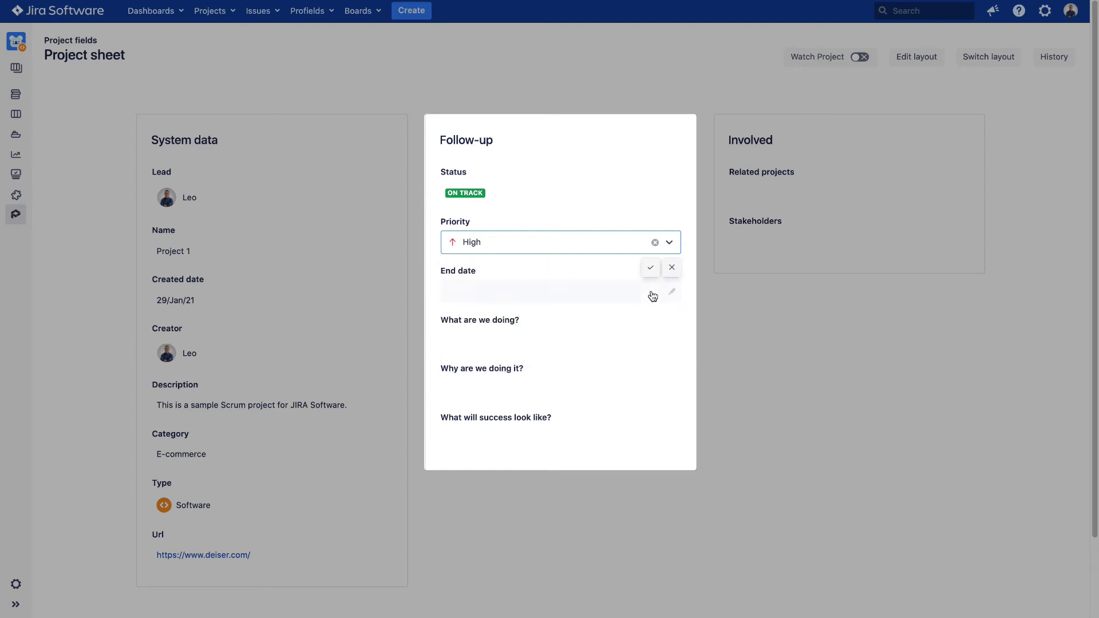
left_click(651, 268)
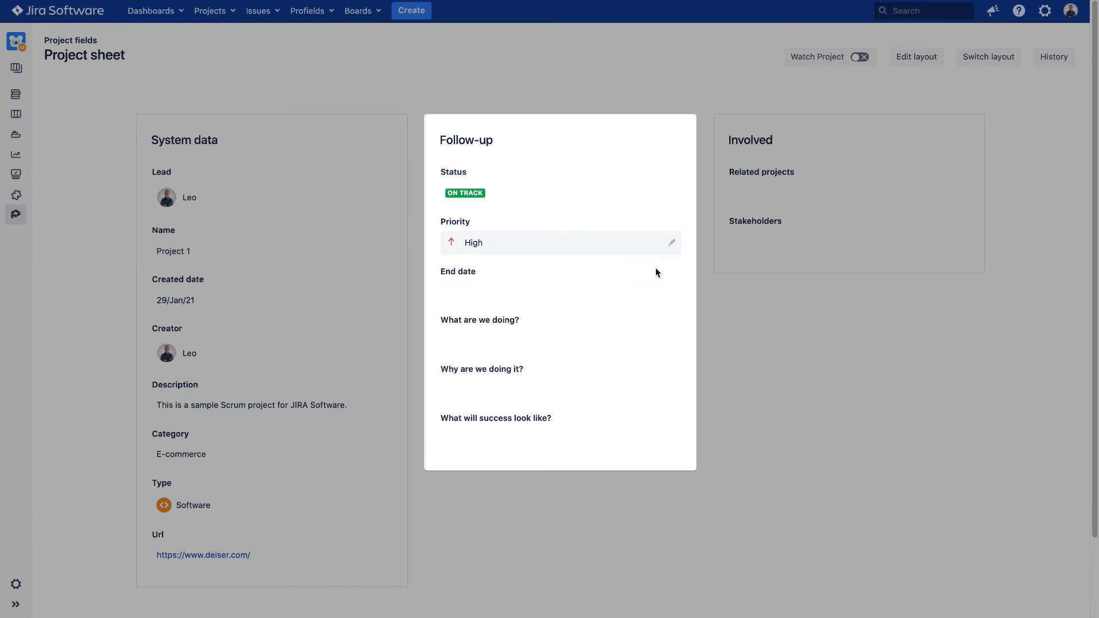
- Set the Follow-up End date to 27/May/21 using the date picker
left_click(542, 293)
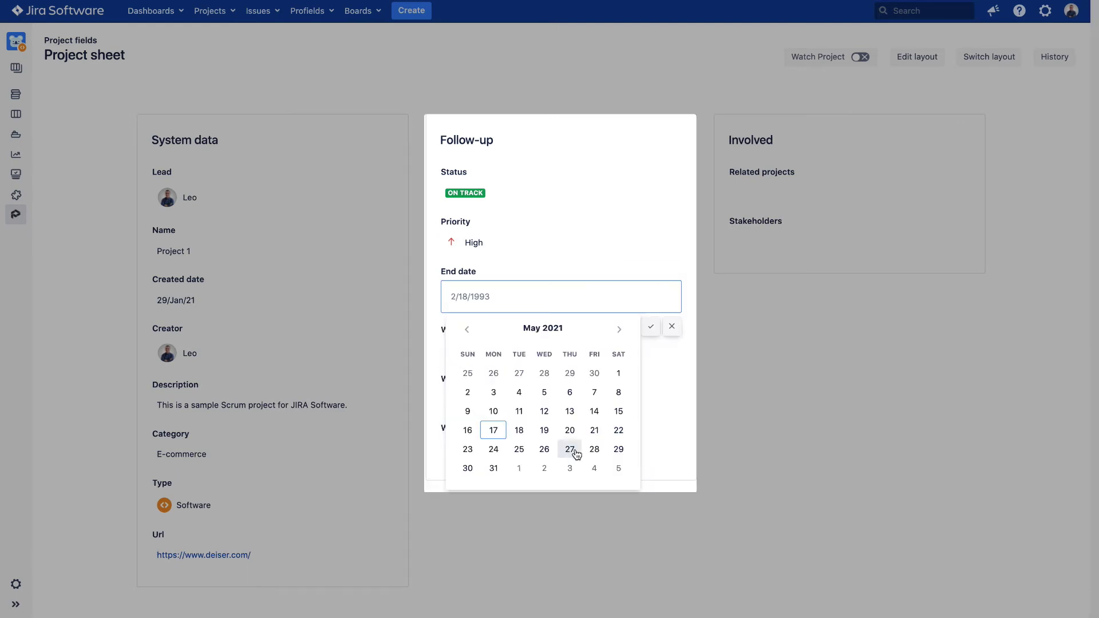
left_click(569, 449)
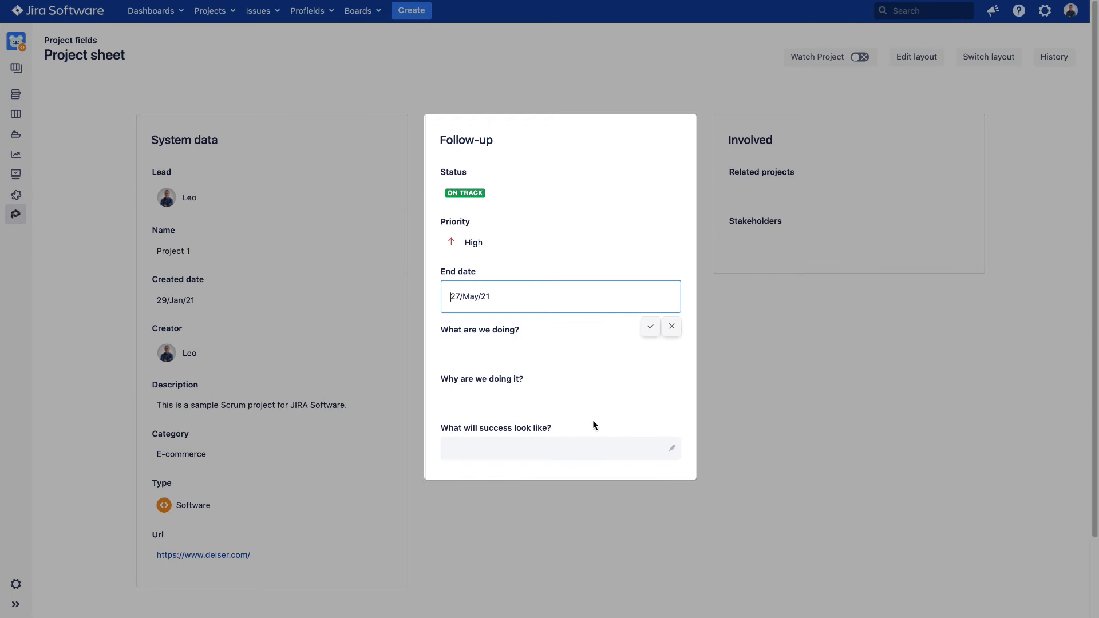
left_click(651, 327)
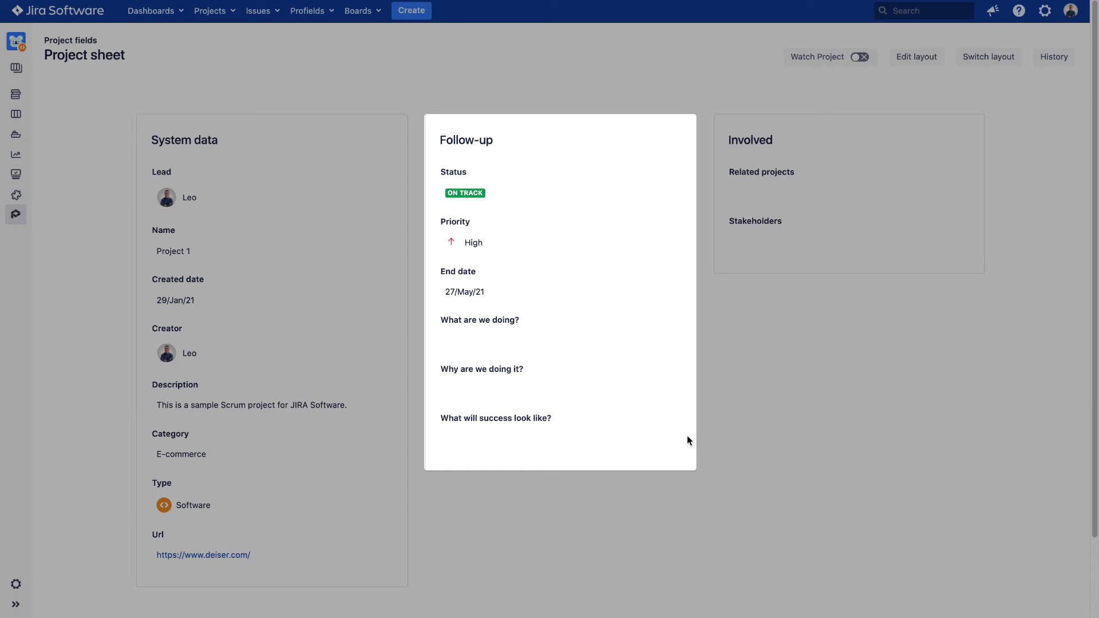
- Answer 'What are we doing?' with 'New product for Project Tracking' and 'Why' with 'Users need tracking projects in Jira'
left_click(675, 343)
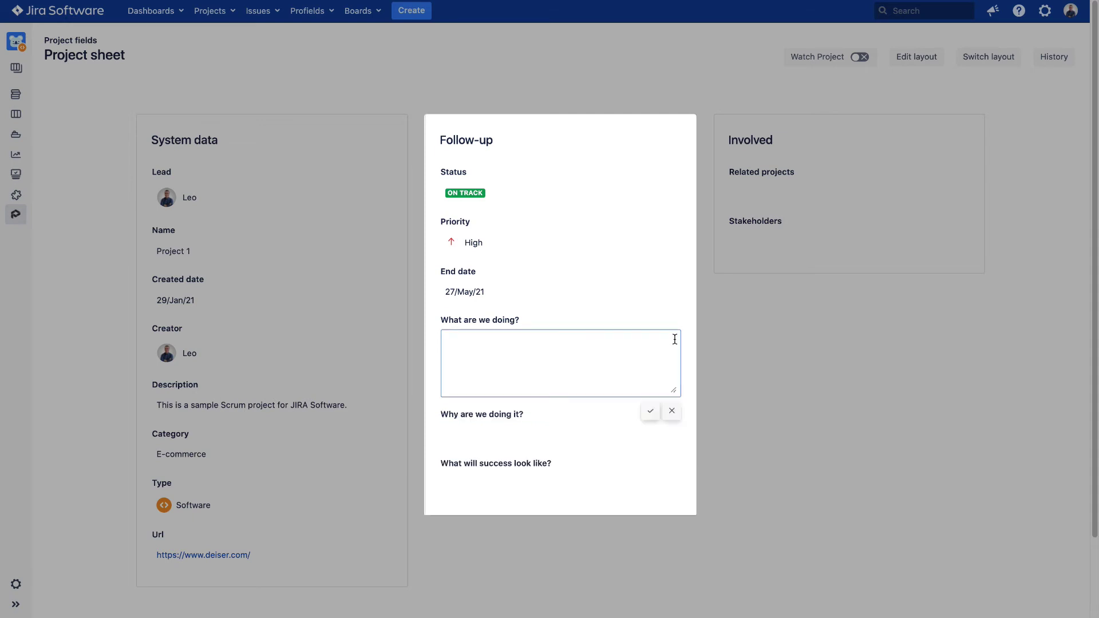
type("New product for Project Tracking")
left_click(651, 411)
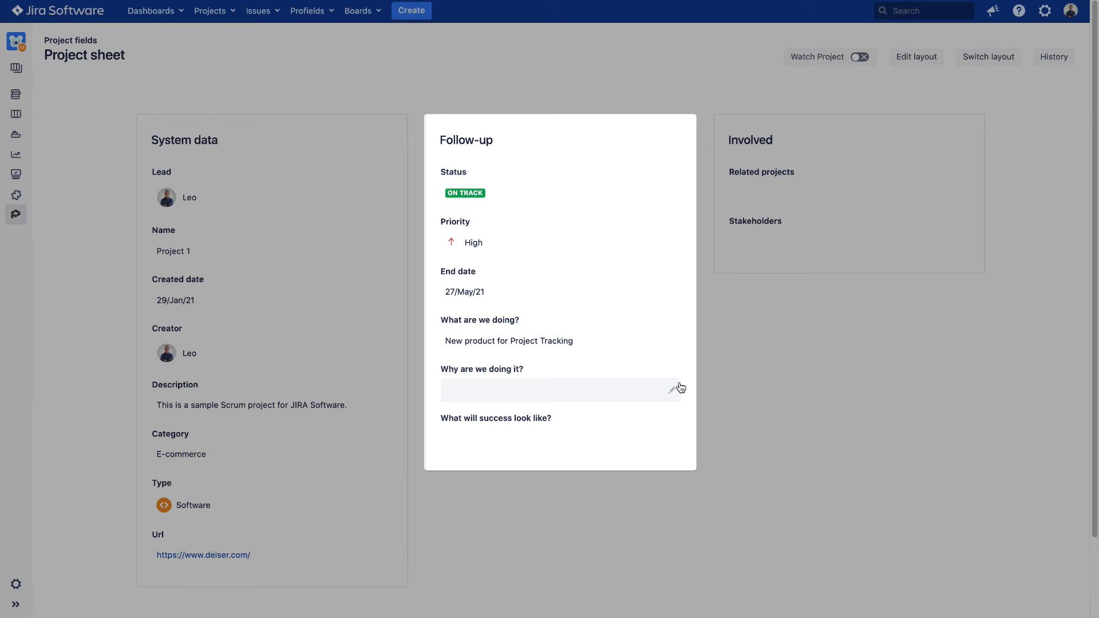
left_click(681, 388)
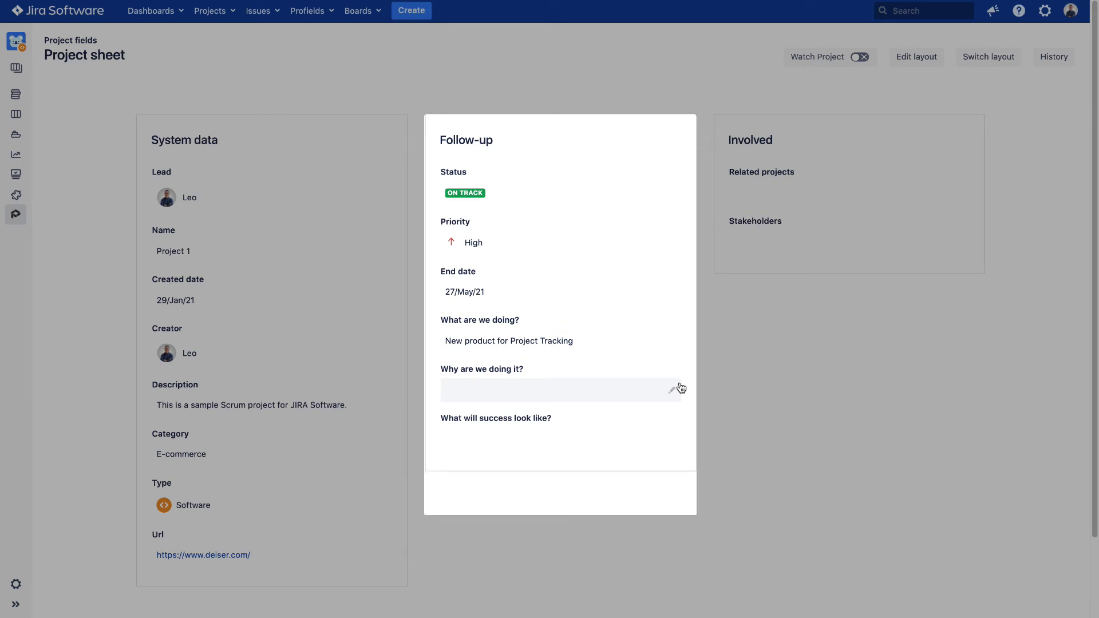
type("Users need tracking projects in Jira")
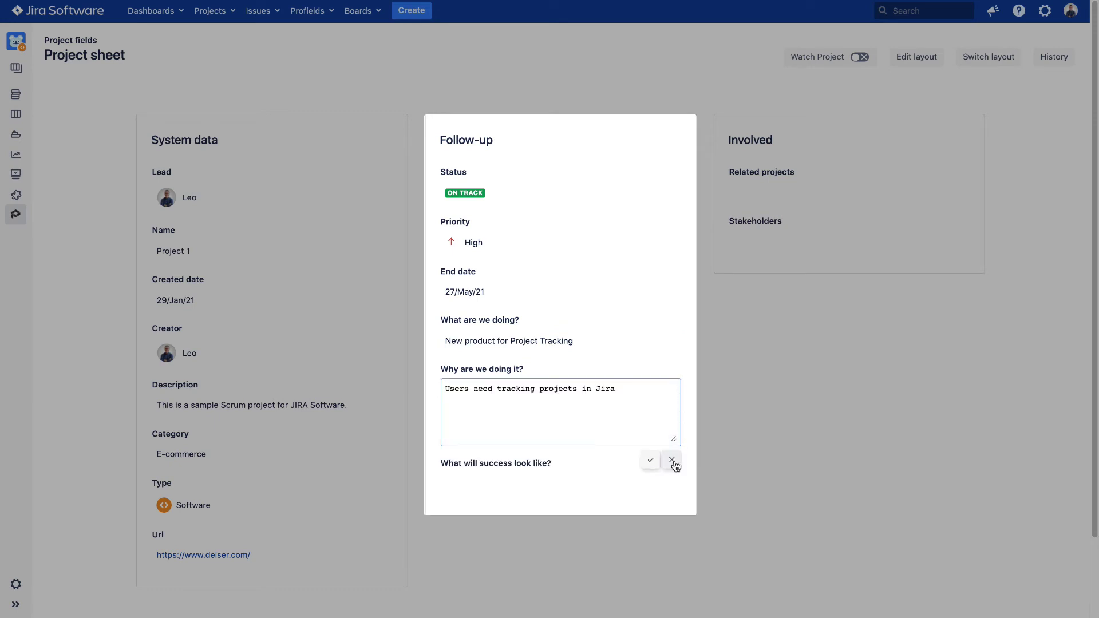
left_click(651, 460)
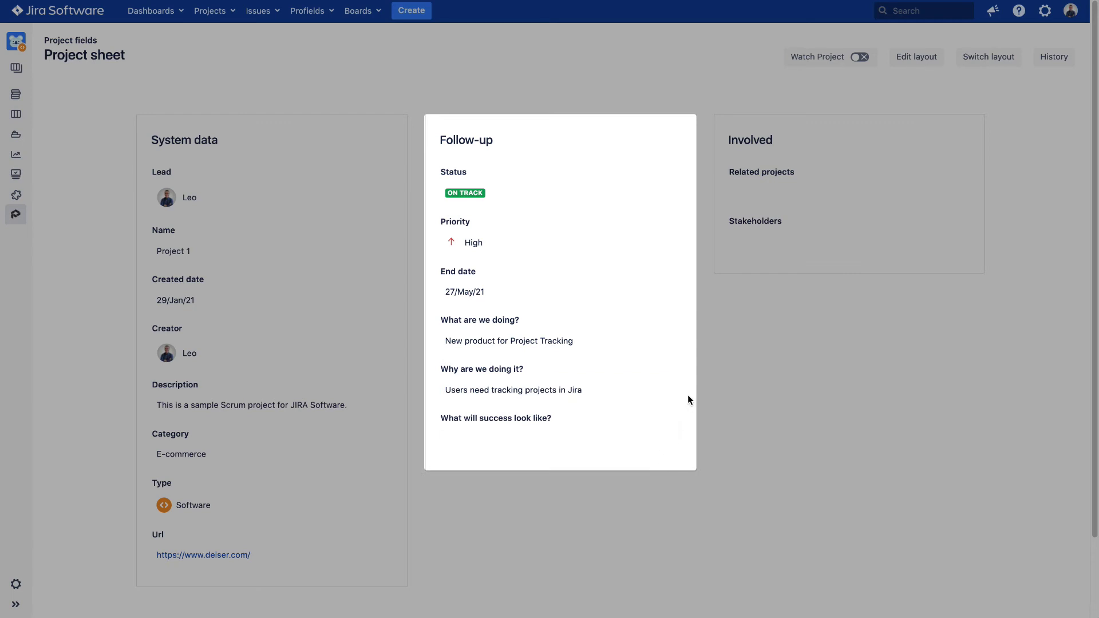
- Paste '50% of Jira users tracking projects with us' as the success answer
left_click(677, 448)
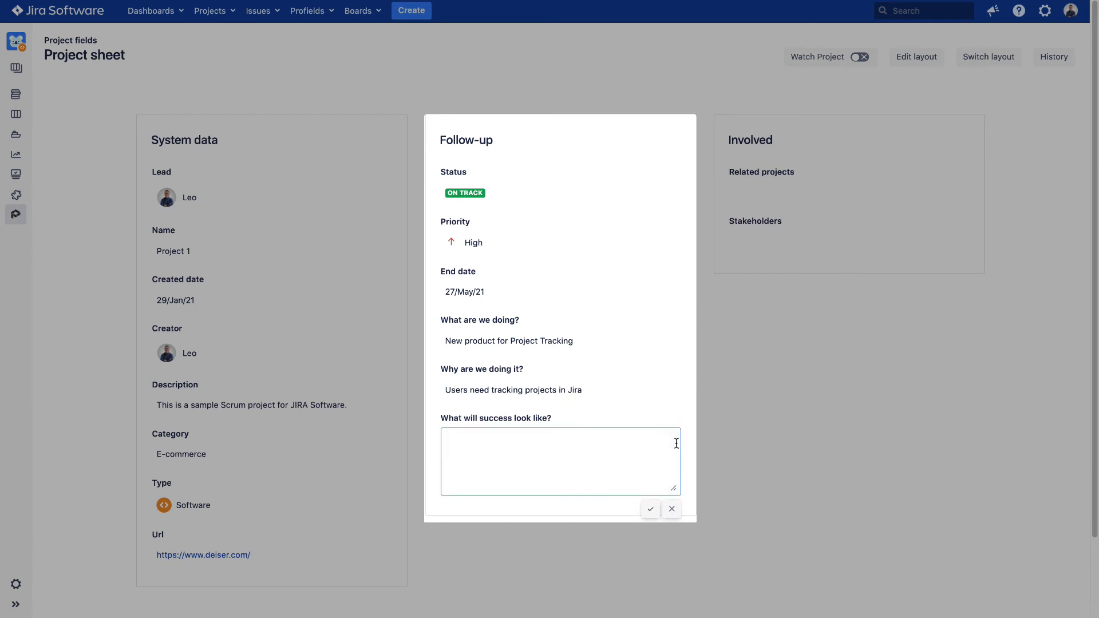
type("50% of Jira users tracking projects with us")
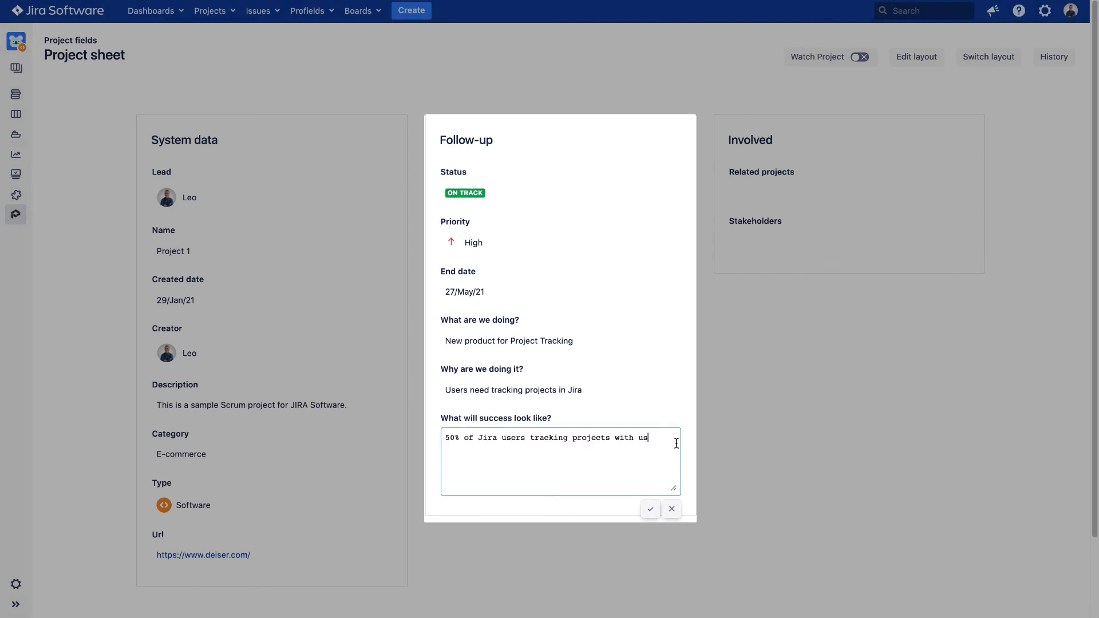
left_click(657, 508)
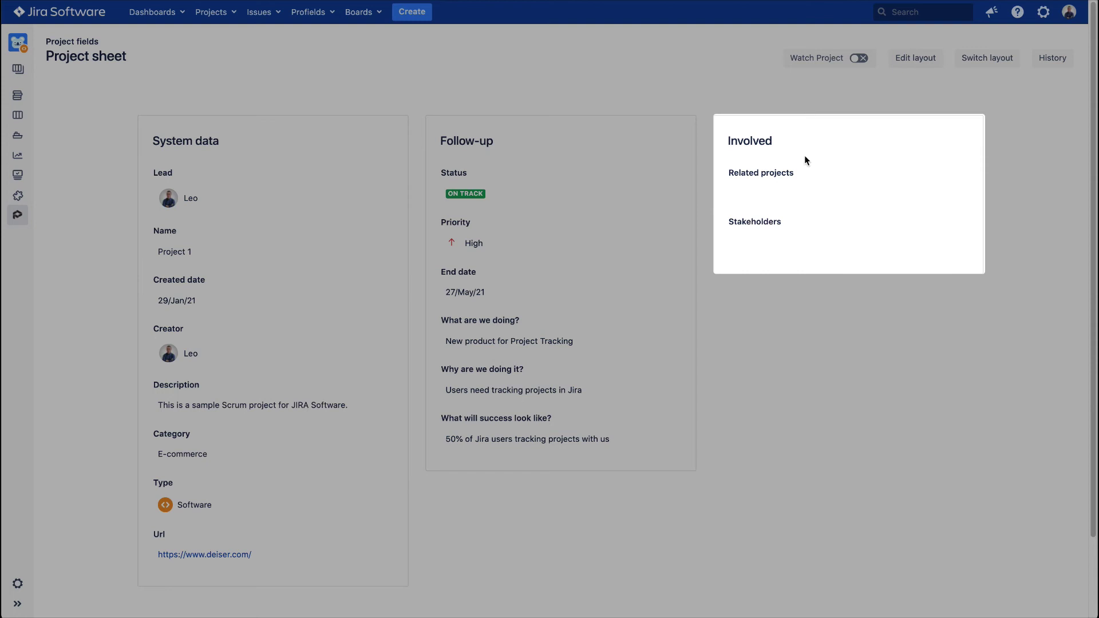
- Add Project 2 and Project 4 as Related projects in the Involved card
left_click(810, 195)
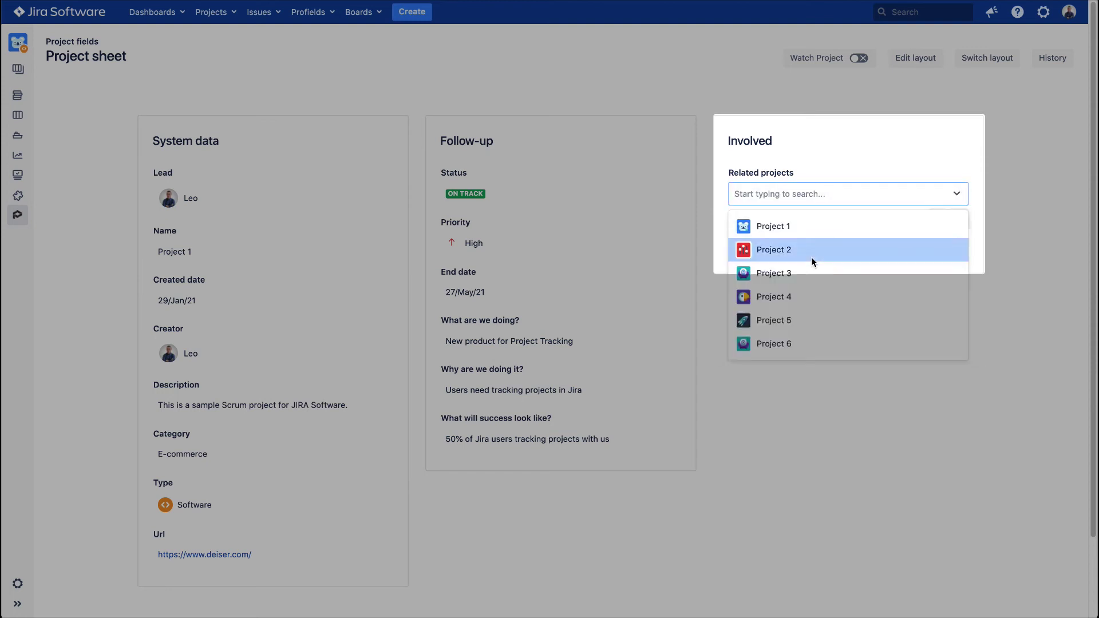
left_click(812, 257)
left_click(819, 204)
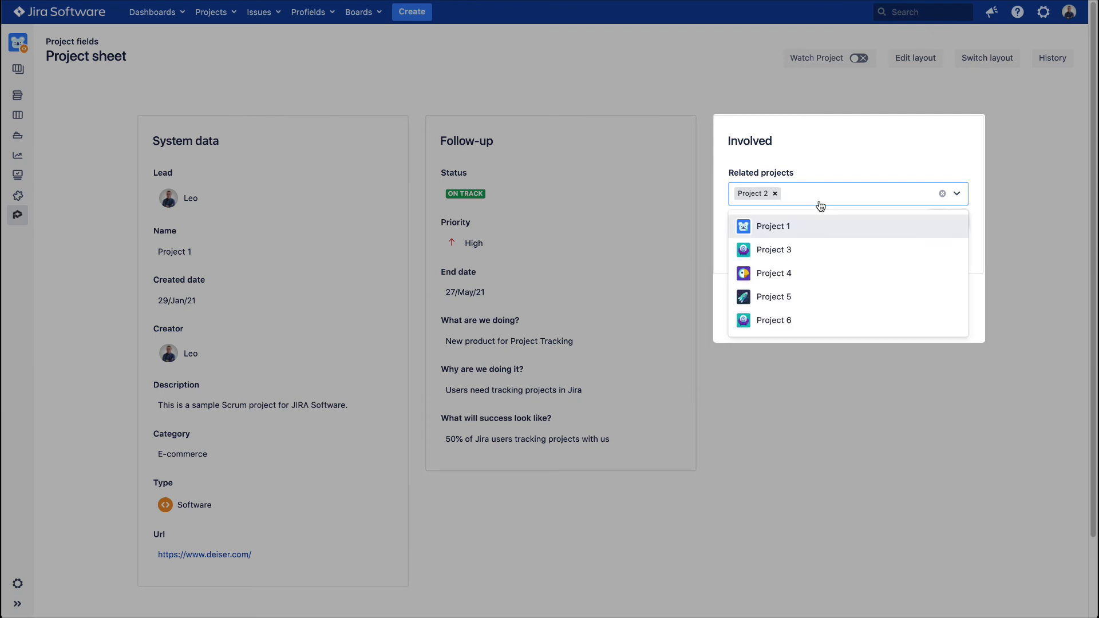
left_click(819, 273)
left_click(938, 219)
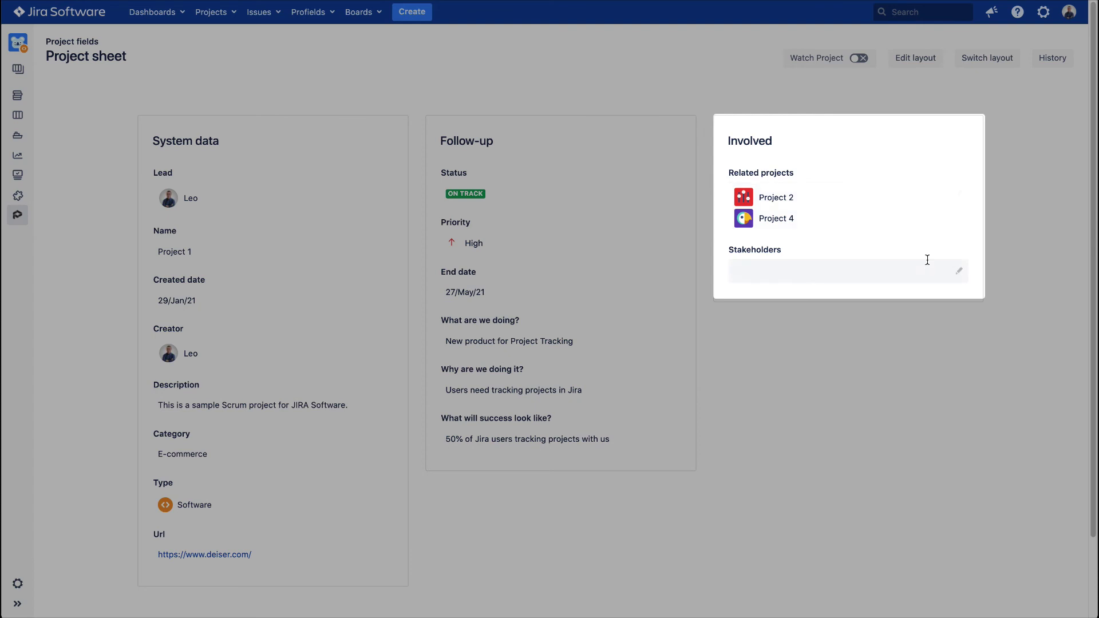
- Search for the user and add them as a Stakeholder
left_click(928, 273)
type("Guillermo")
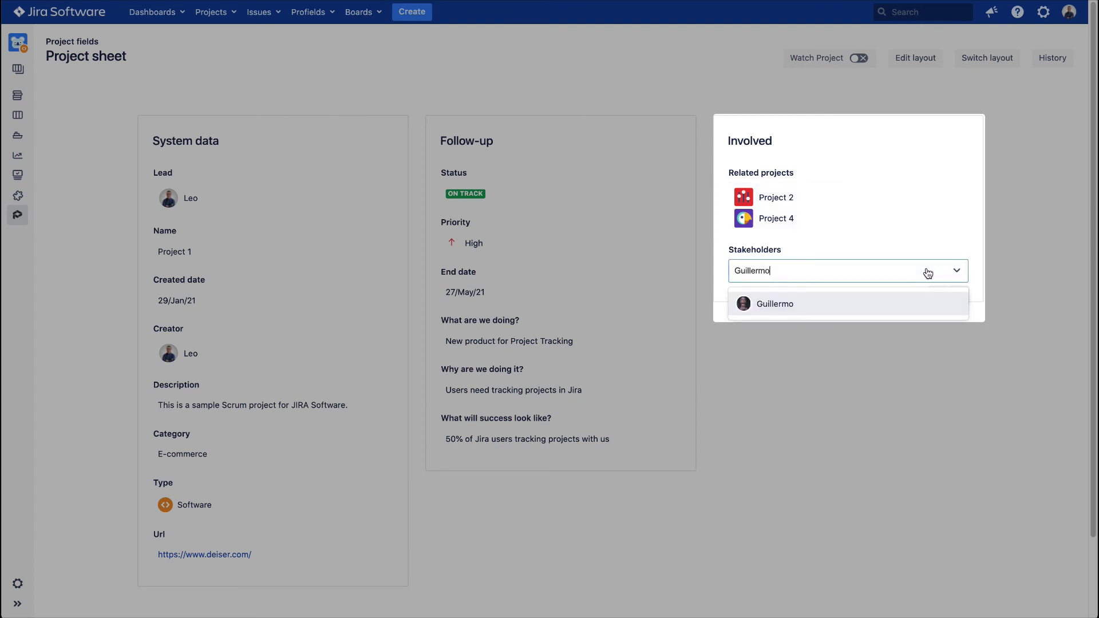
left_click(902, 301)
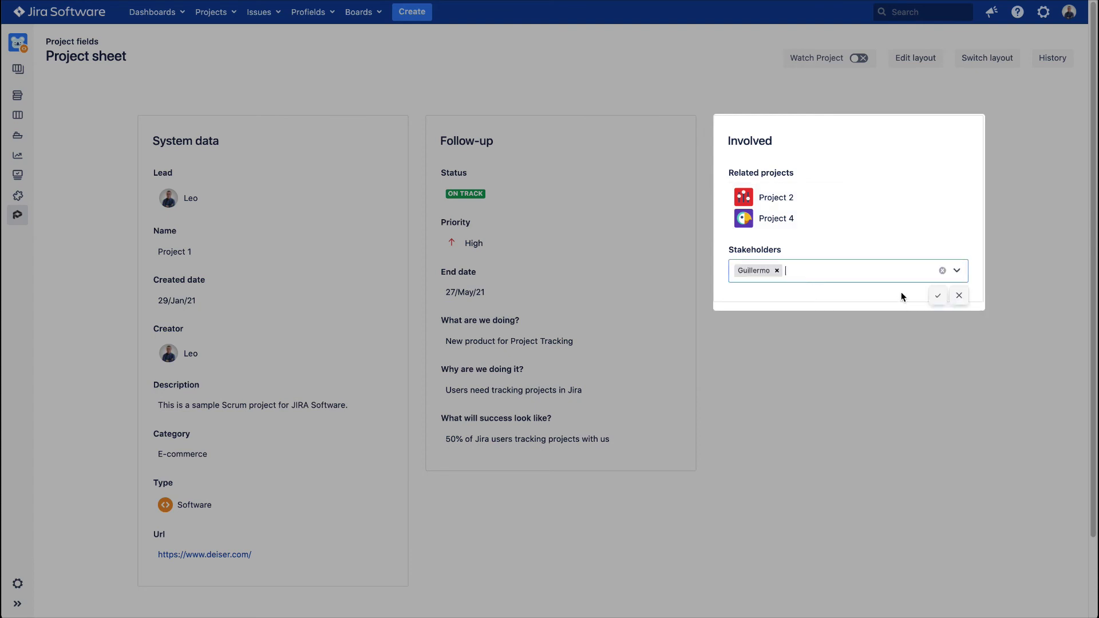
left_click(938, 296)
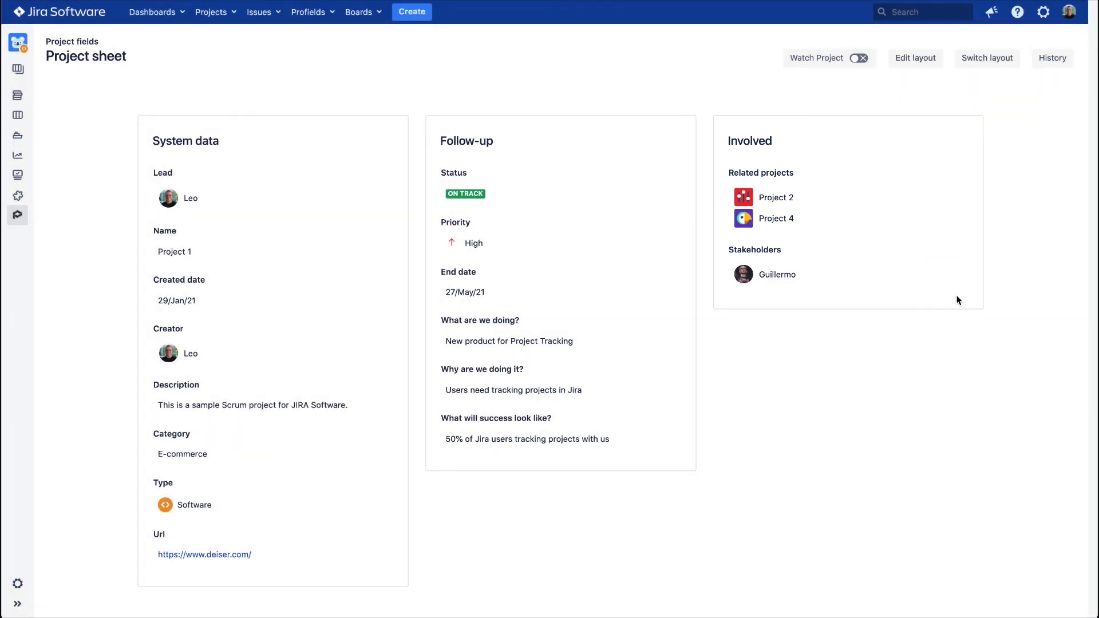
- Edit the layout and add Default Assignee to System data just below Created date
left_click(922, 63)
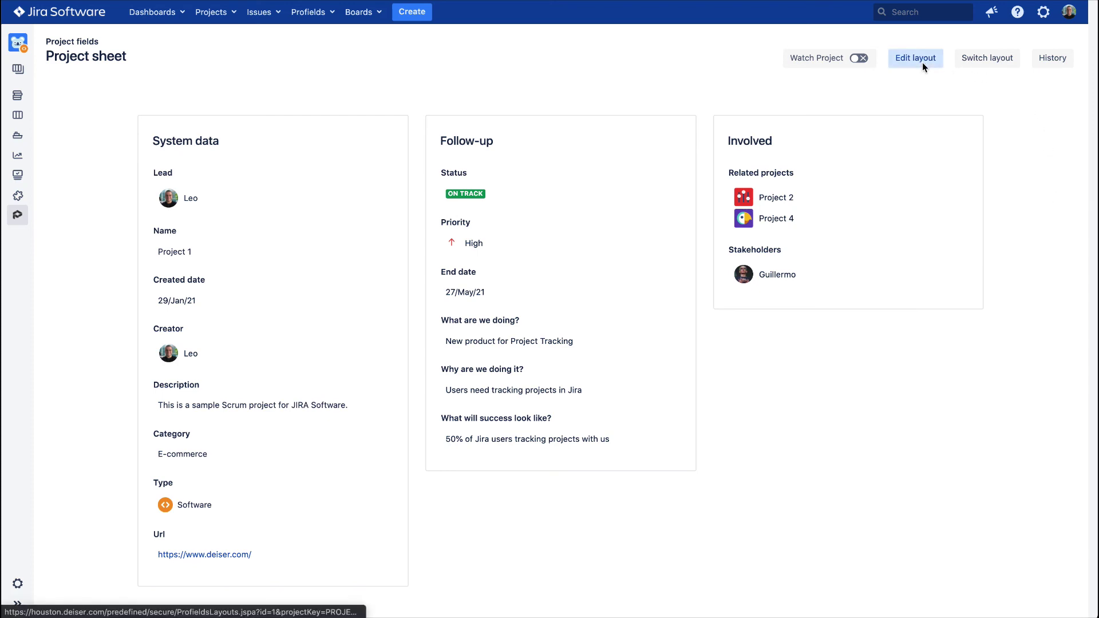
left_click(922, 63)
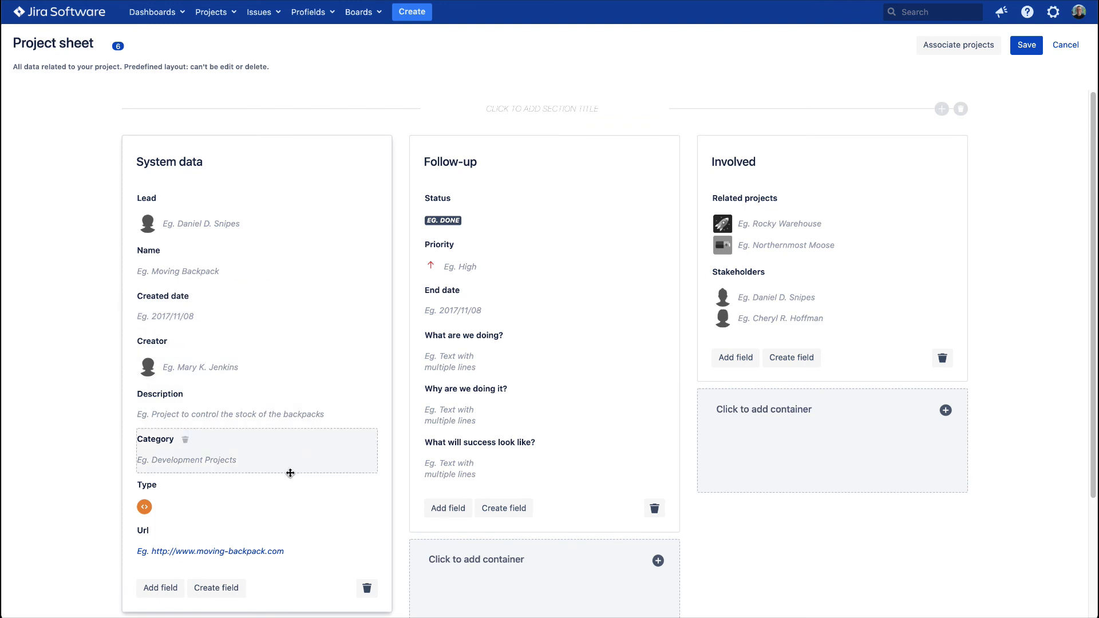
left_click(167, 589)
left_click(195, 533)
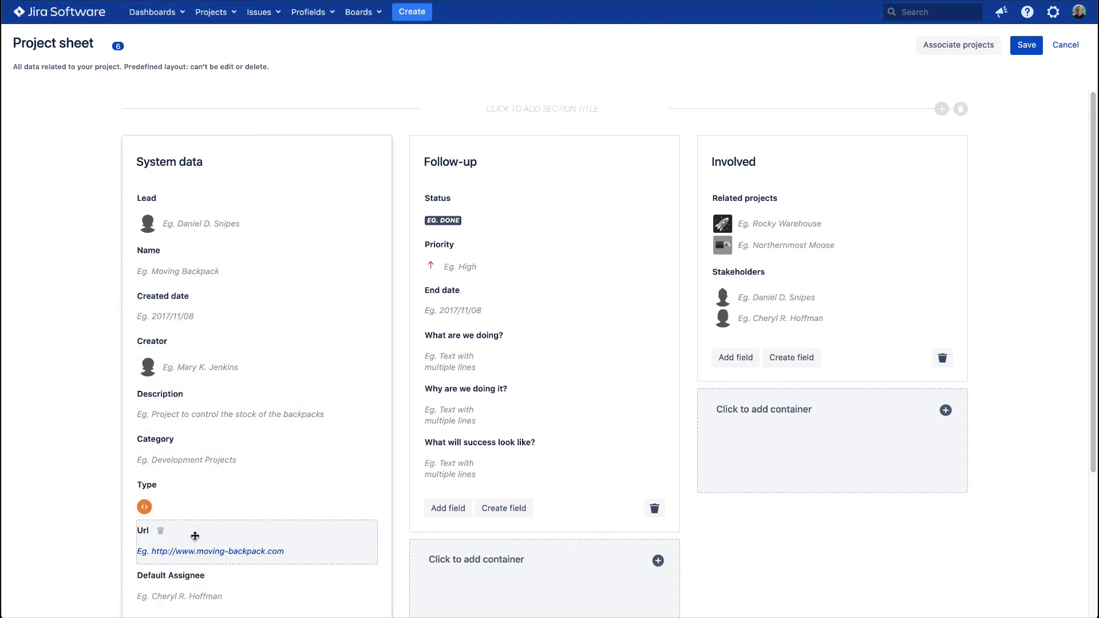
left_click_drag(189, 579, 180, 344)
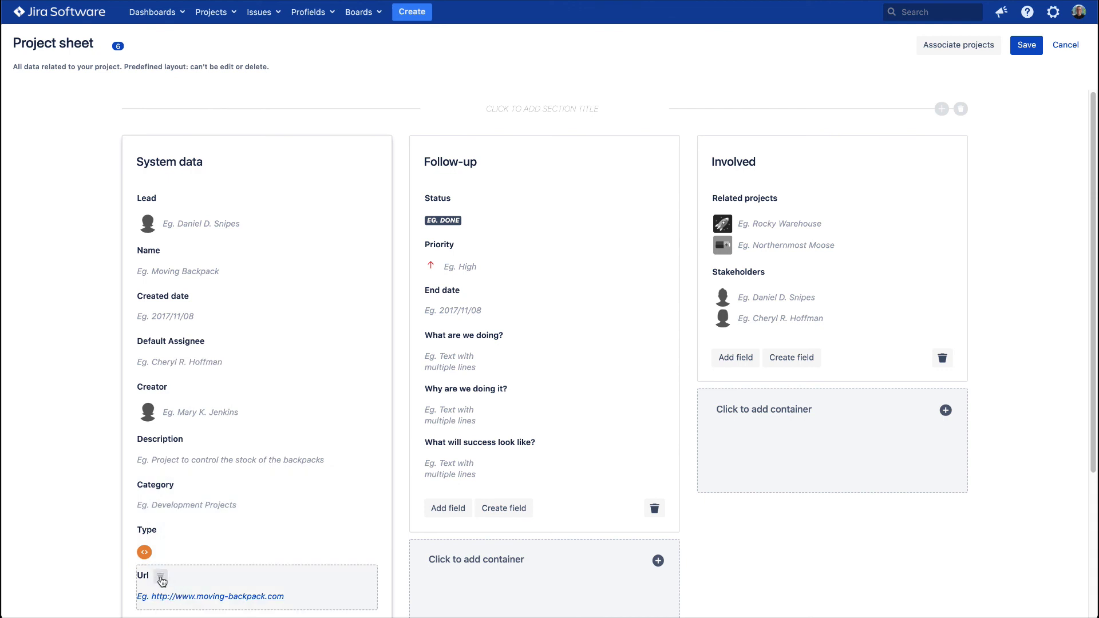
- Remove the Url field and swap the Involved and Follow-up cards' columns
left_click(161, 577)
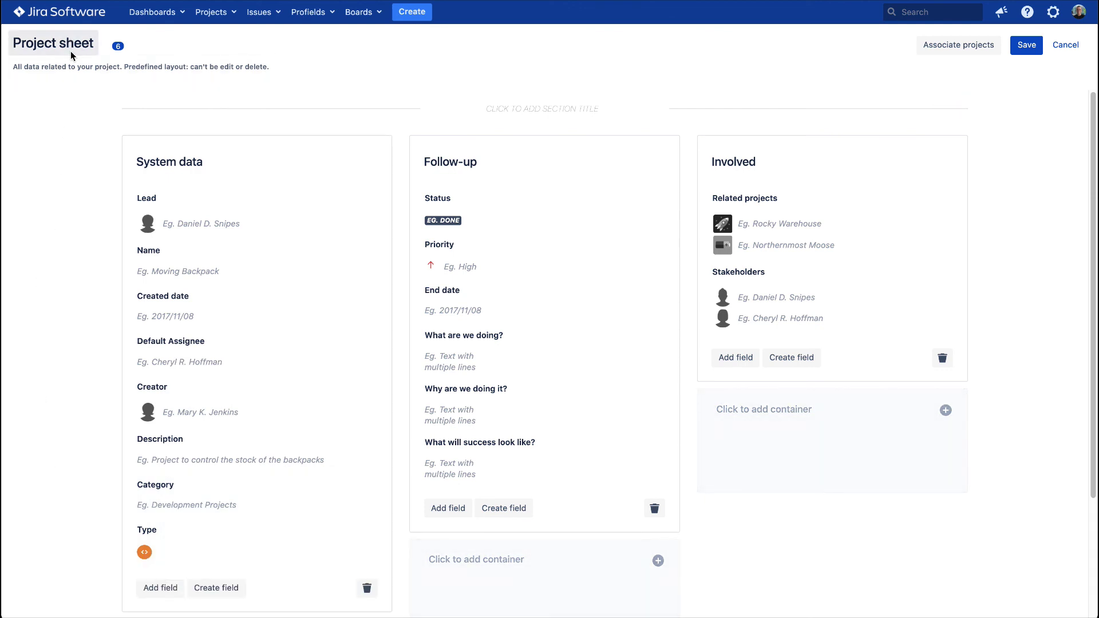
left_click_drag(791, 145, 491, 135)
left_click_drag(458, 395, 750, 133)
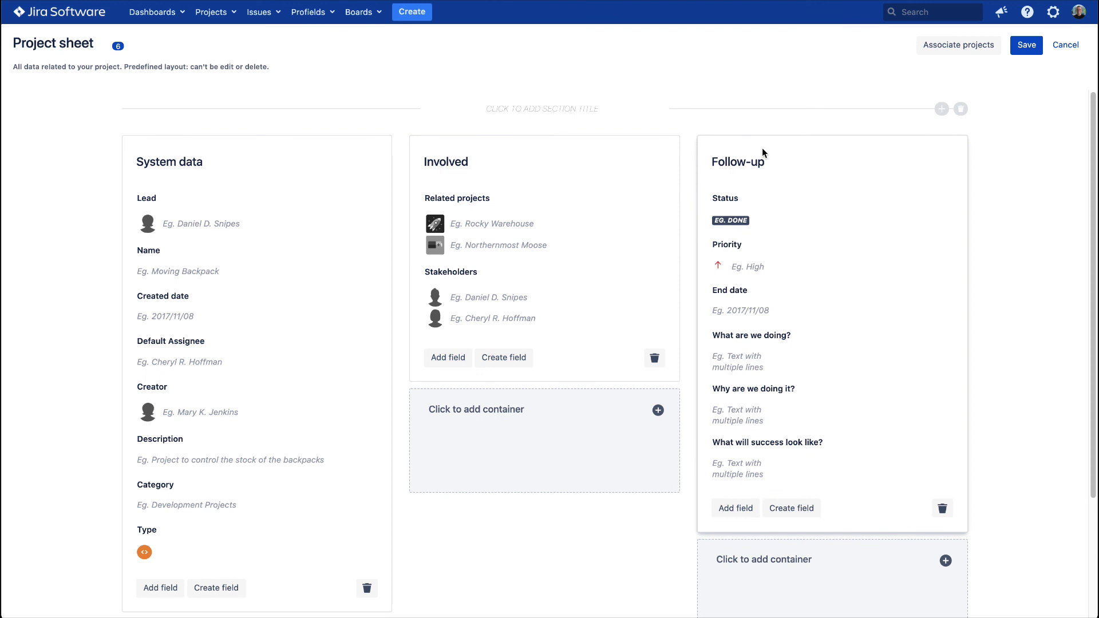
left_click(1028, 46)
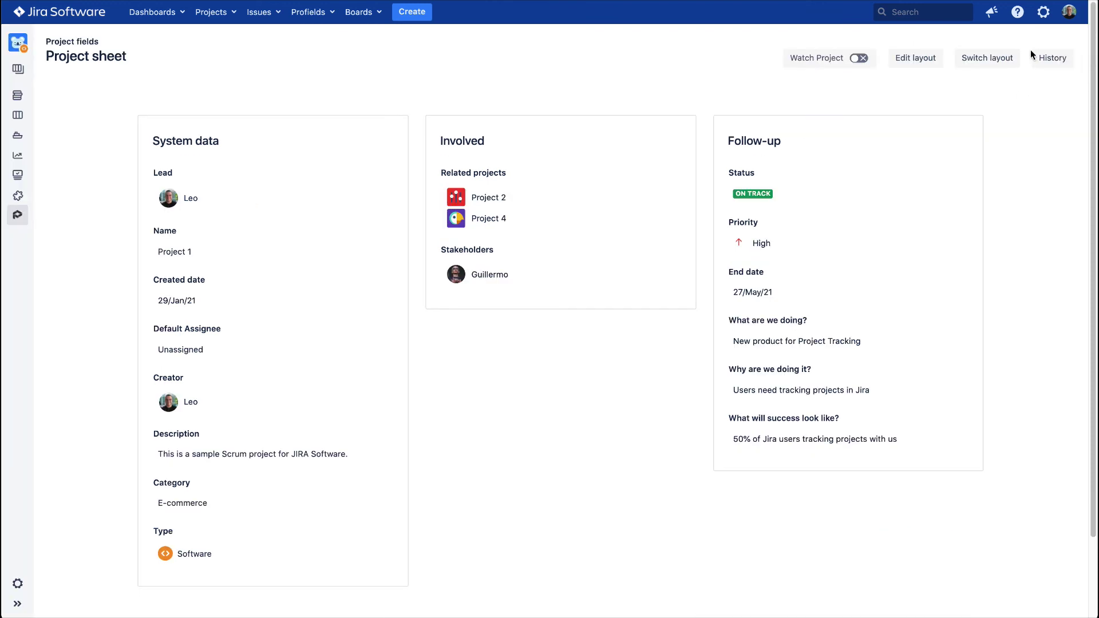